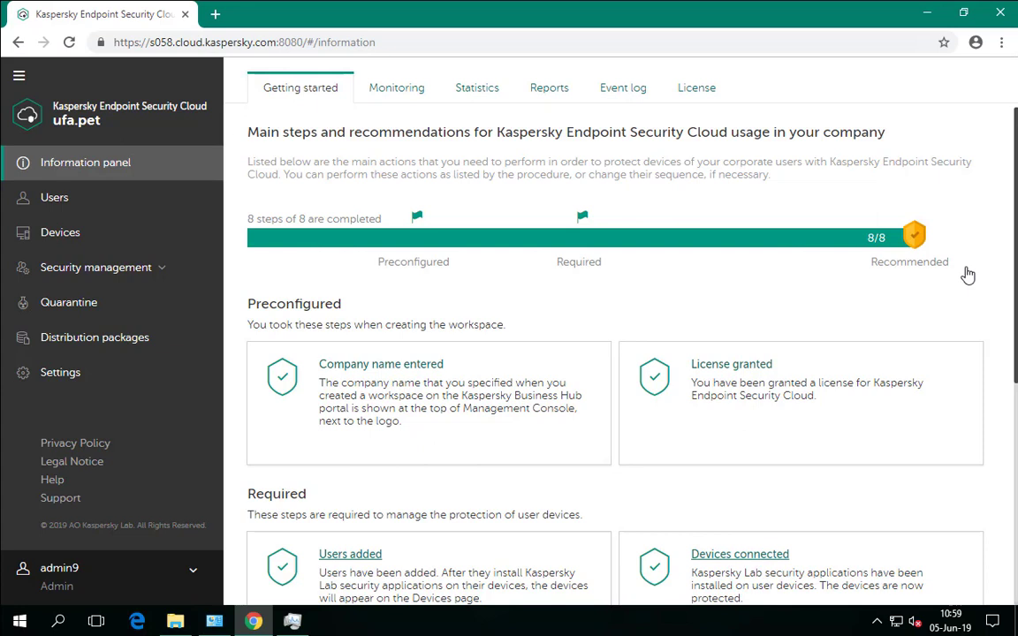
- Scroll the Getting started checklist down to the event notifications step
scroll(972, 274, down, 5)
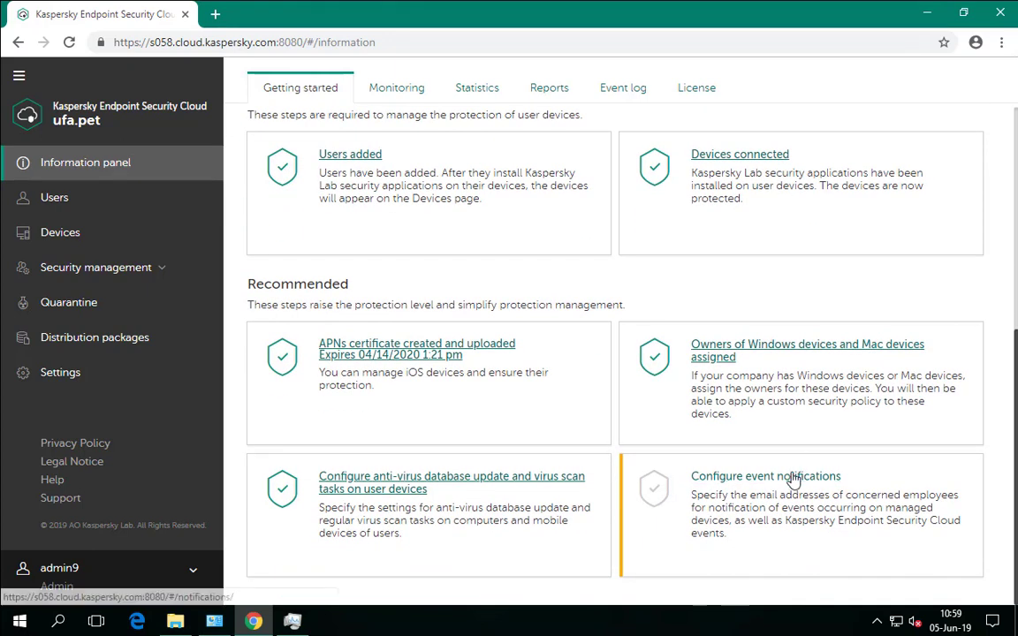
- Add the administrator's email address as an event message recipient and save it
click(793, 480)
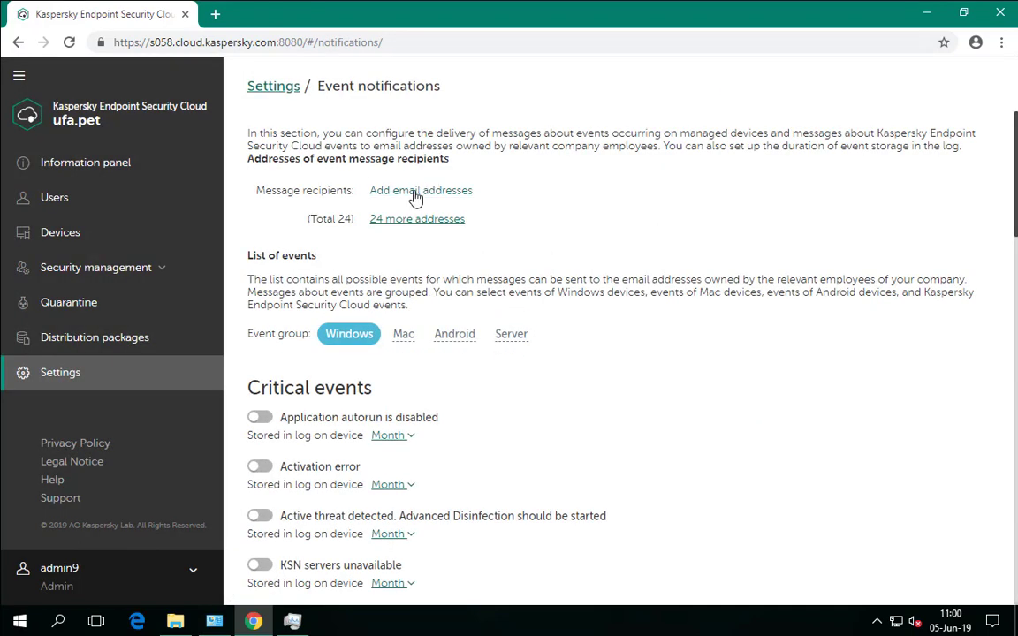
click(415, 196)
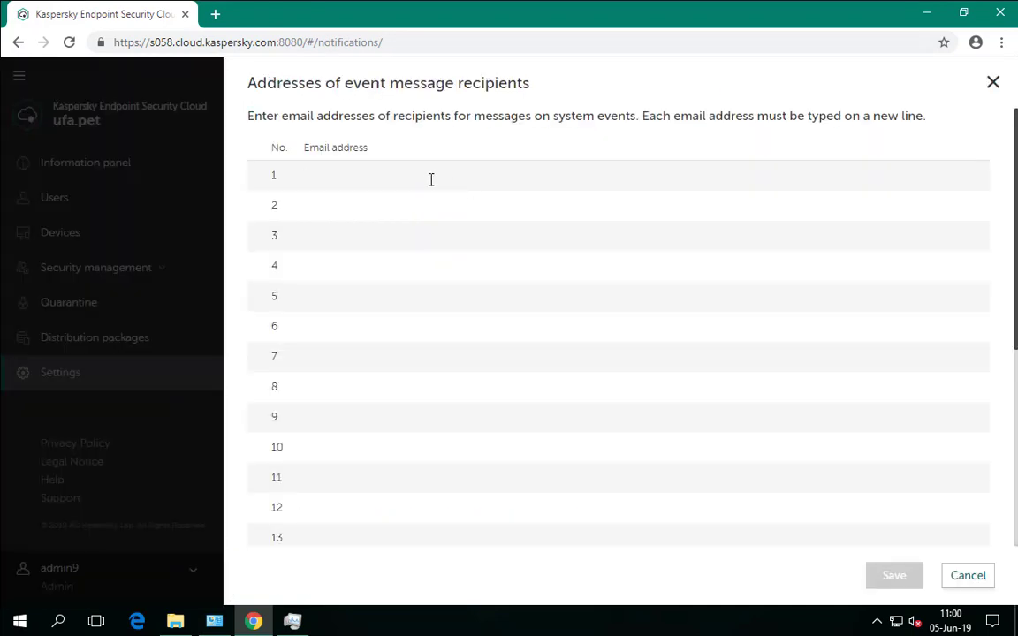
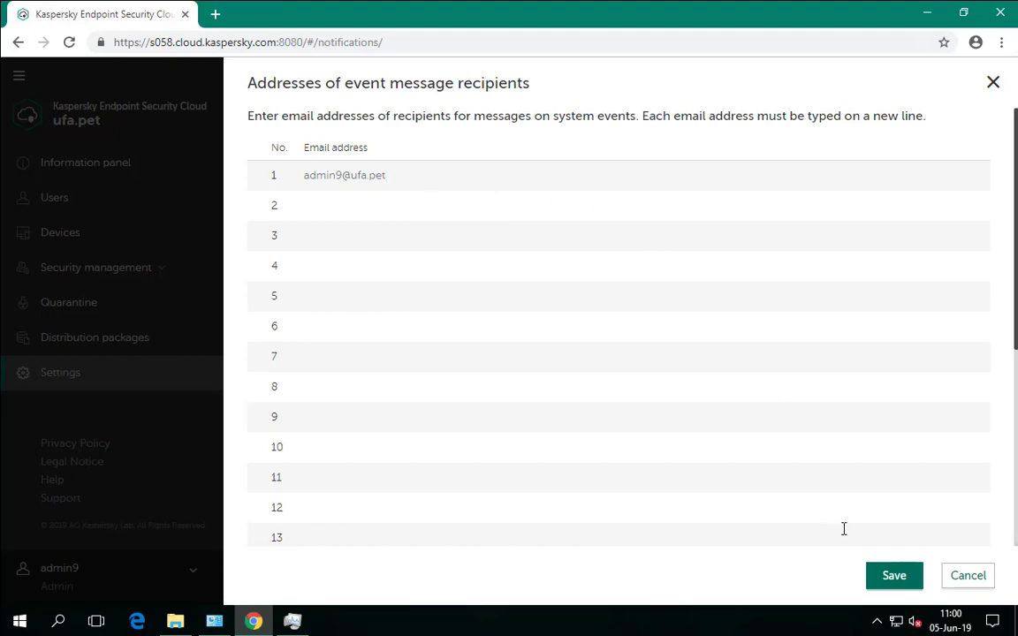
click(888, 575)
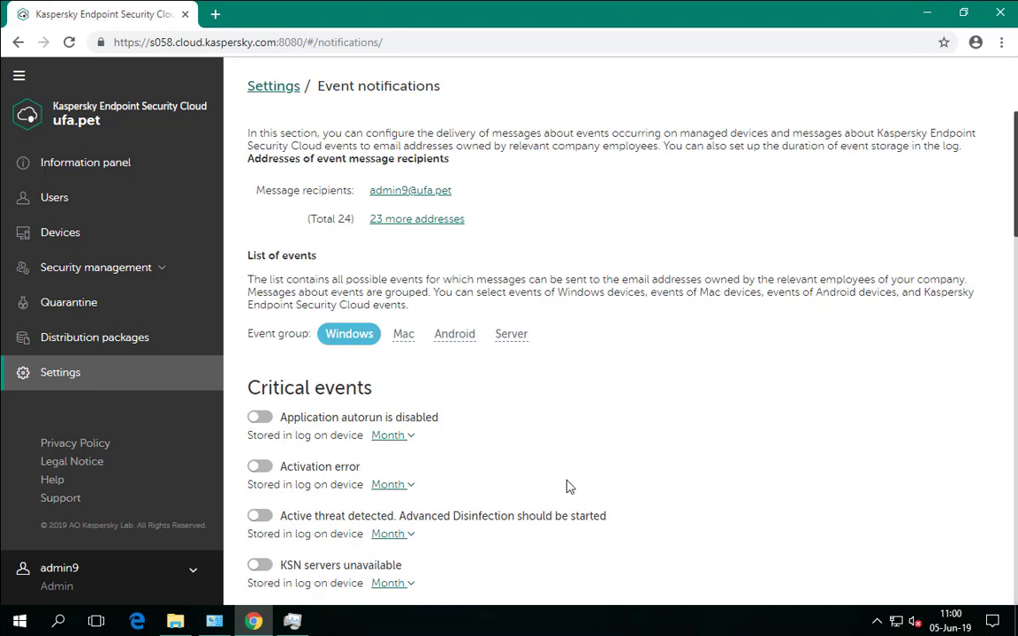
- Enable and save notifications for Active threat detected and Malicious object detected
click(260, 517)
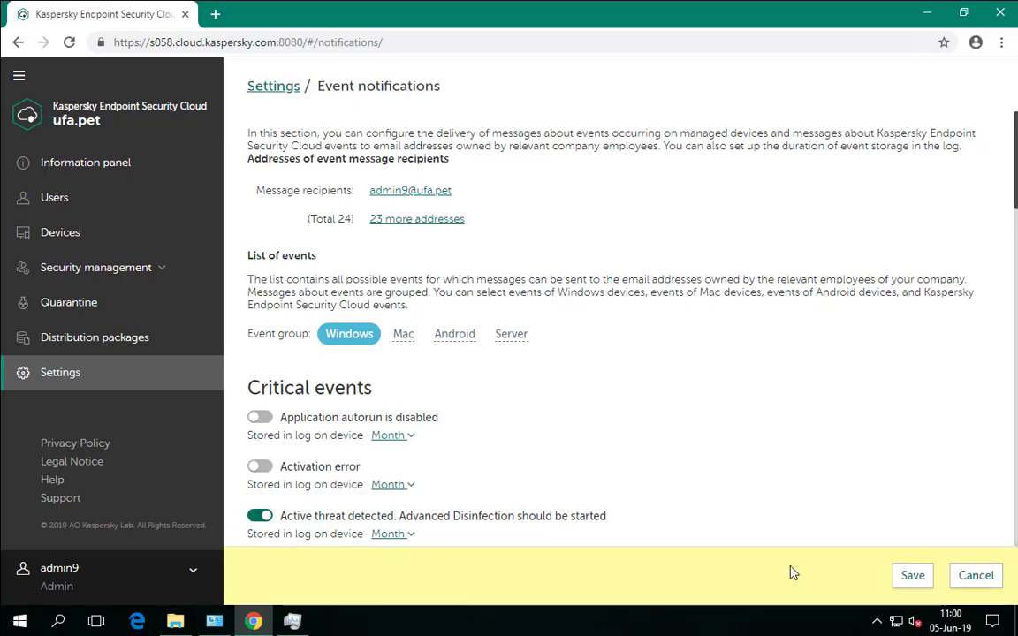
click(911, 575)
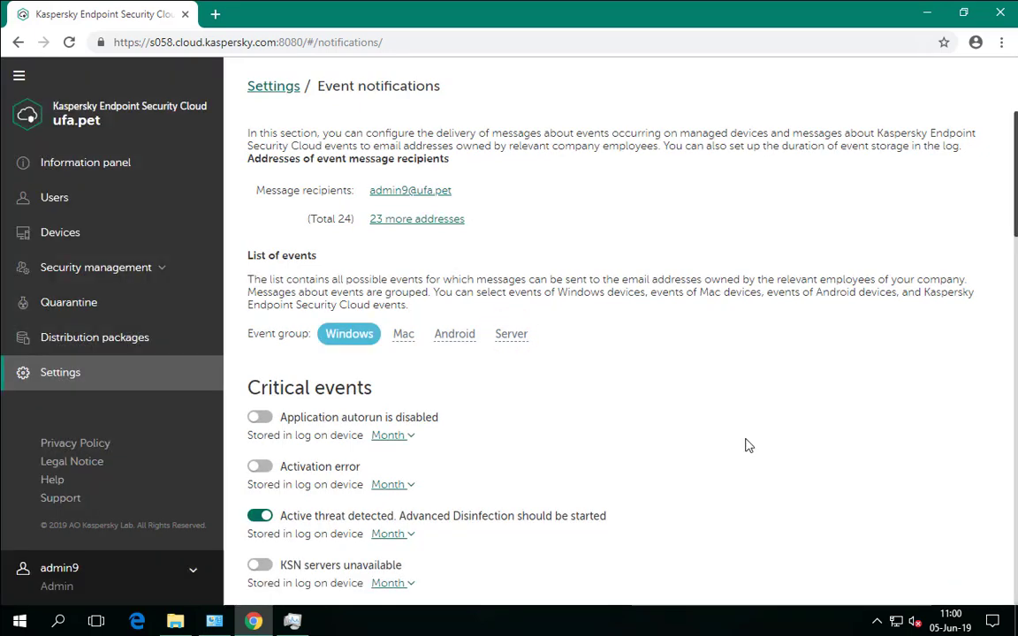
scroll(745, 445, down, 2)
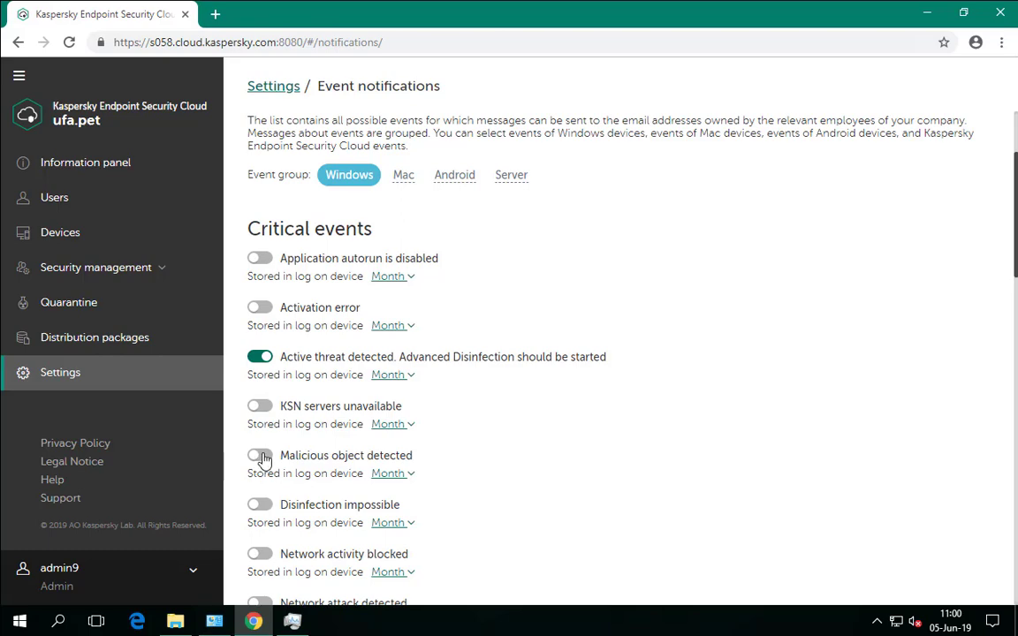
click(262, 457)
click(907, 574)
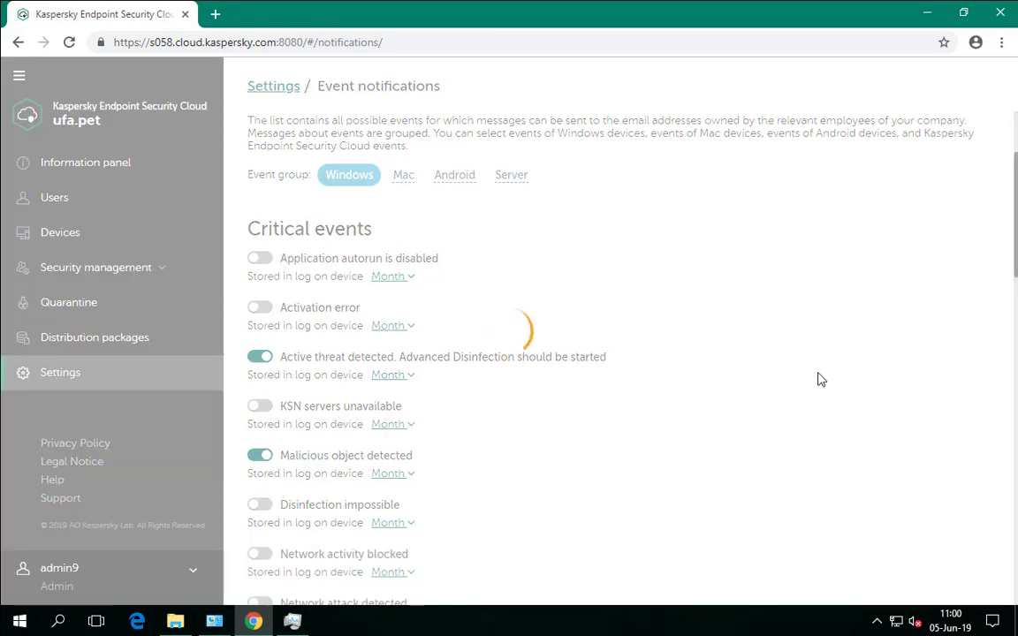
- Switch on notifications for Network attack detected
scroll(817, 380, down, 2)
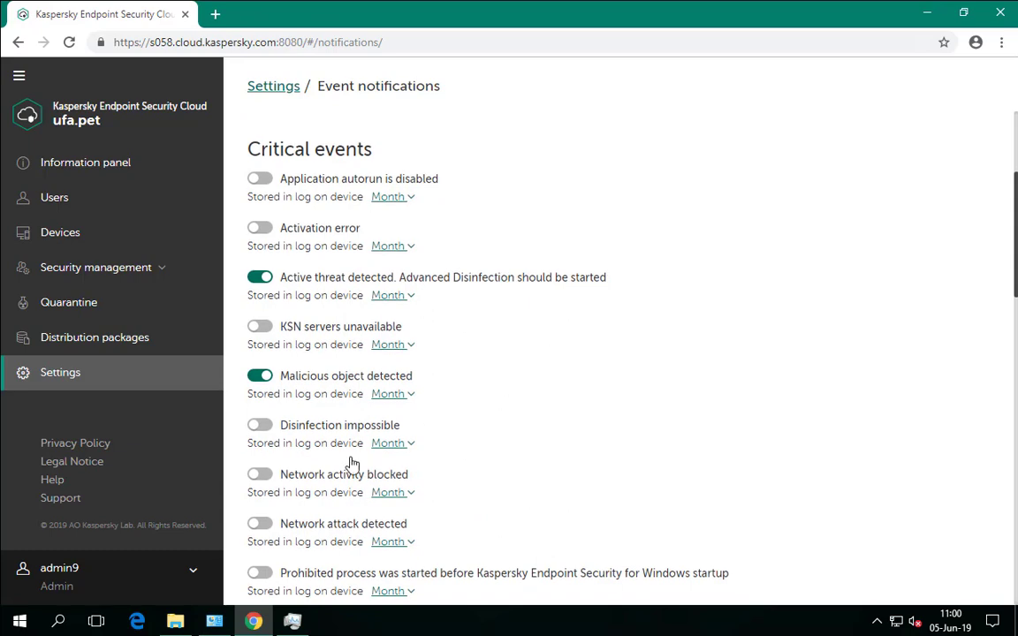
drag(268, 484, 267, 518)
click(265, 523)
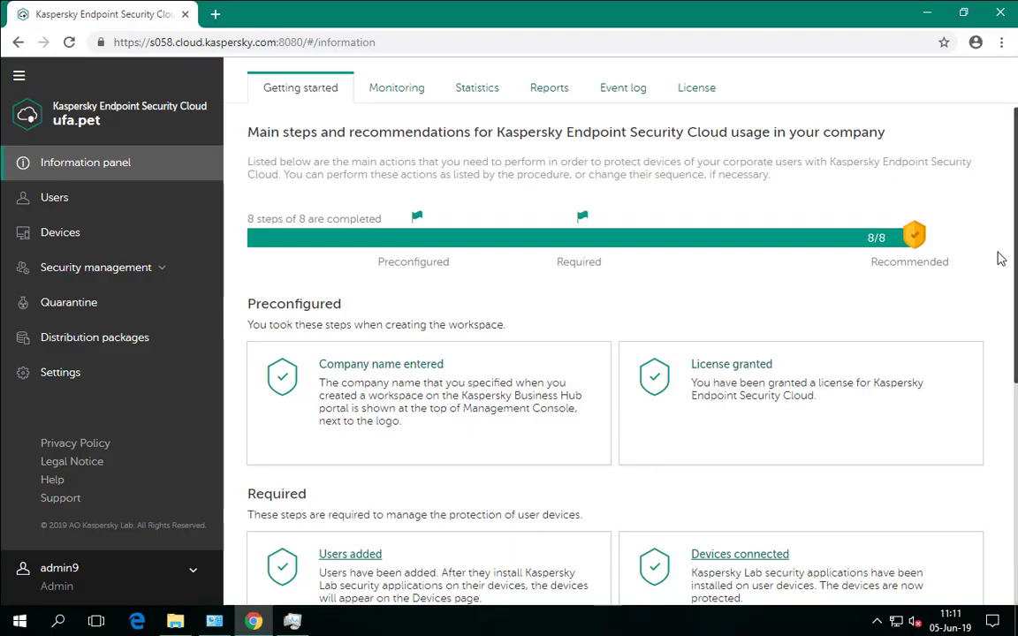
click(413, 92)
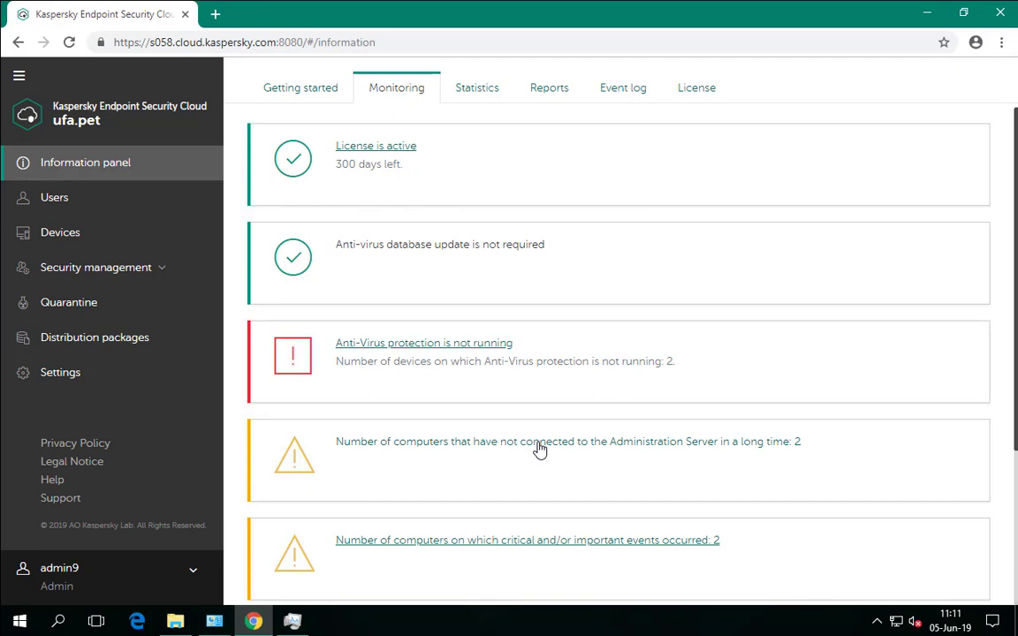
click(539, 450)
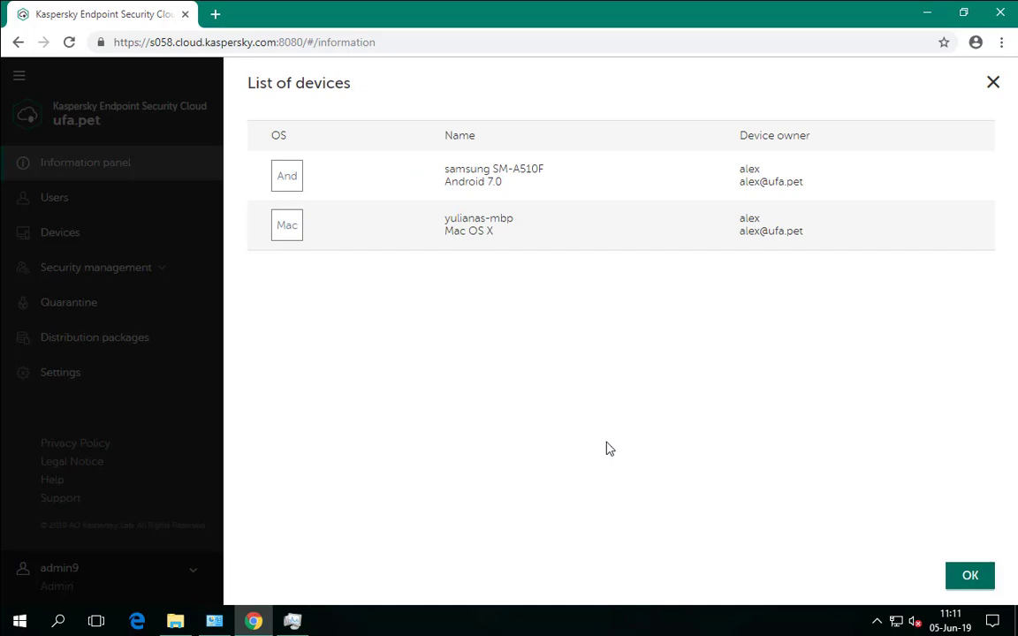
click(988, 585)
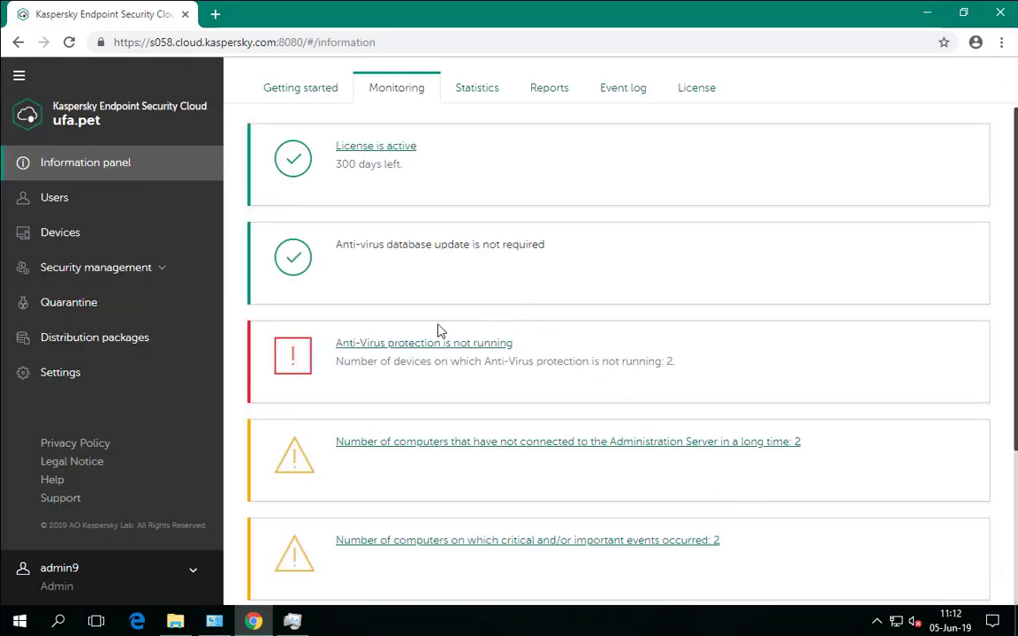
click(394, 345)
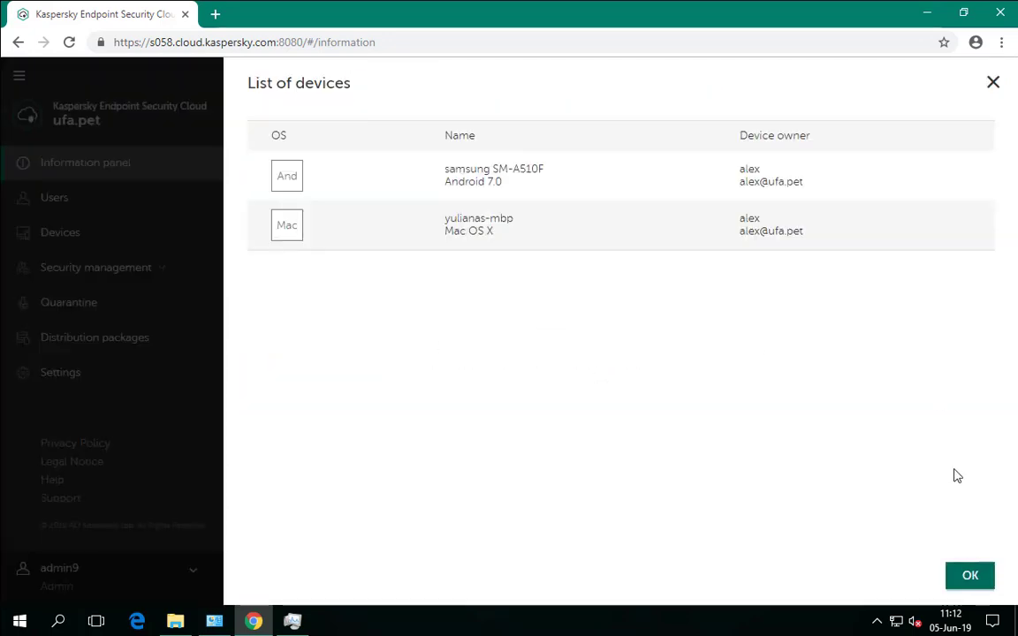
click(969, 580)
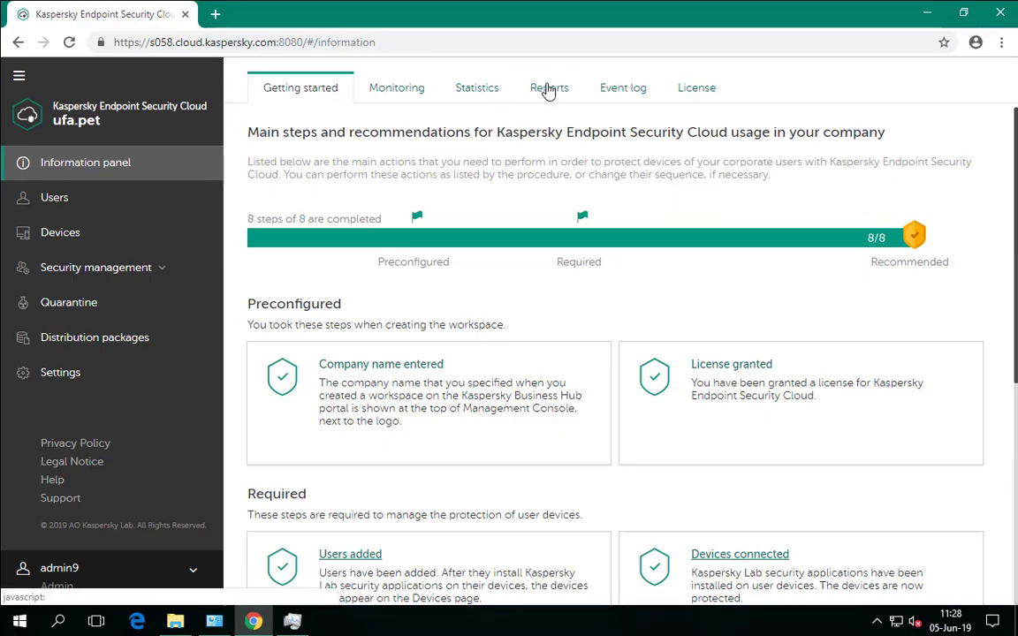
- Show the Reports tab of the Information panel
click(548, 89)
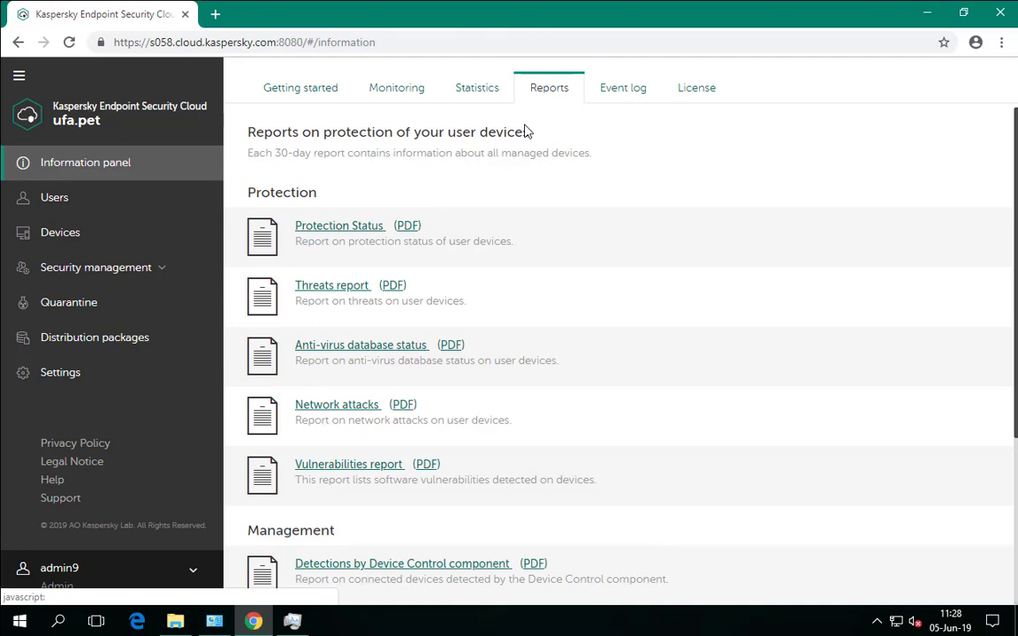
click(301, 227)
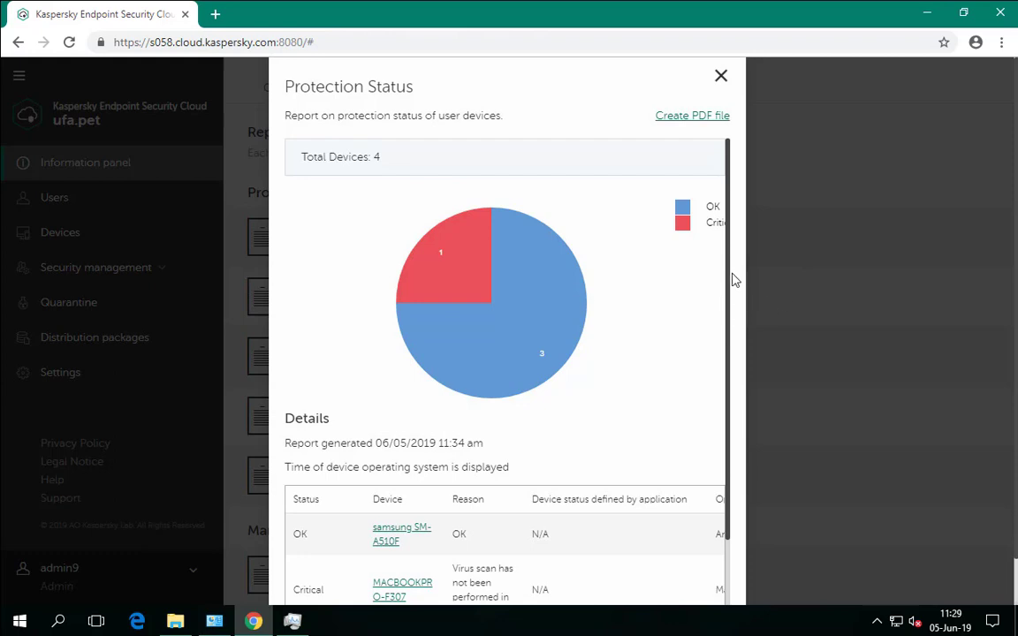
drag(729, 280, 721, 368)
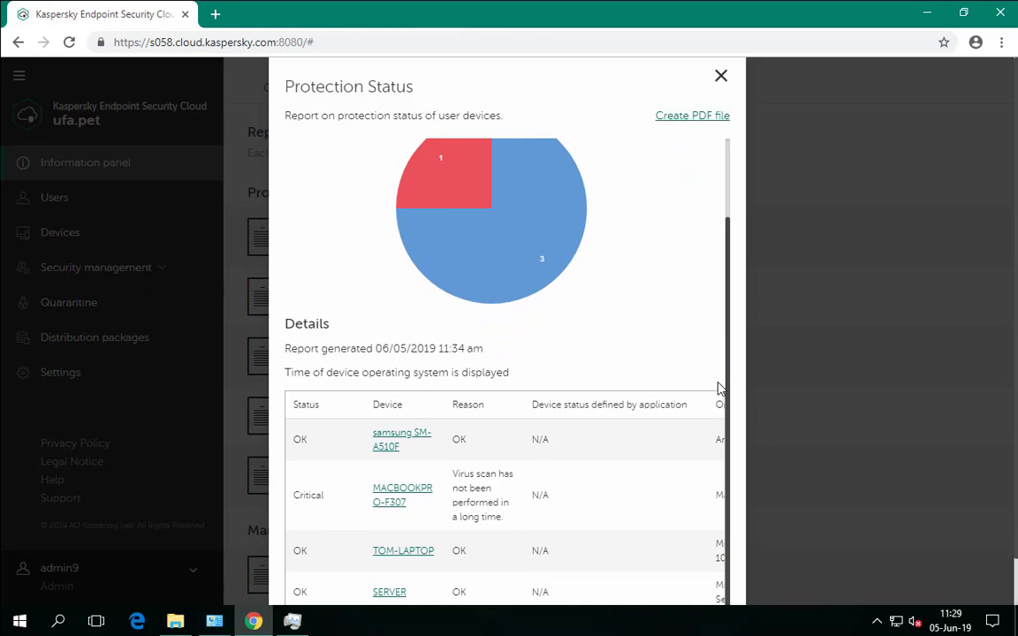
drag(720, 389, 720, 181)
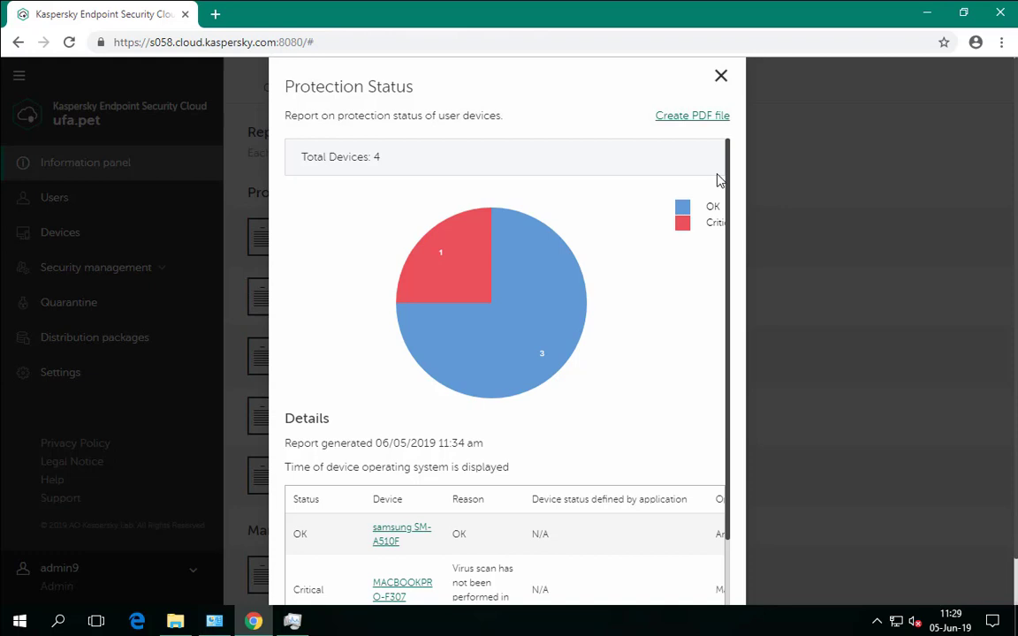
click(721, 78)
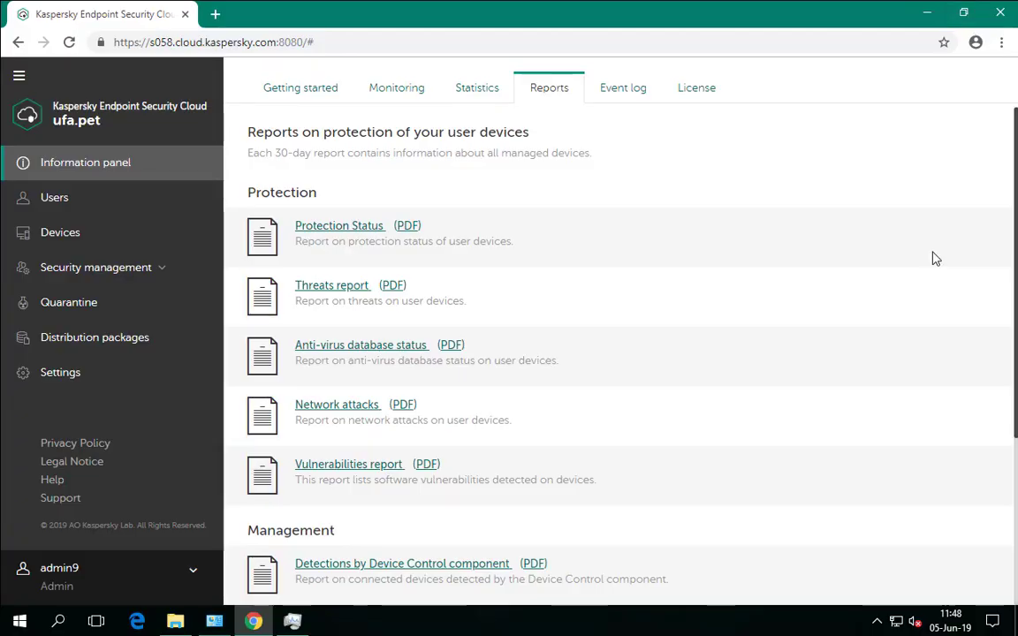
- Open the Kaspersky Lab applications versions PDF report and scroll through it
scroll(931, 256, down, 3)
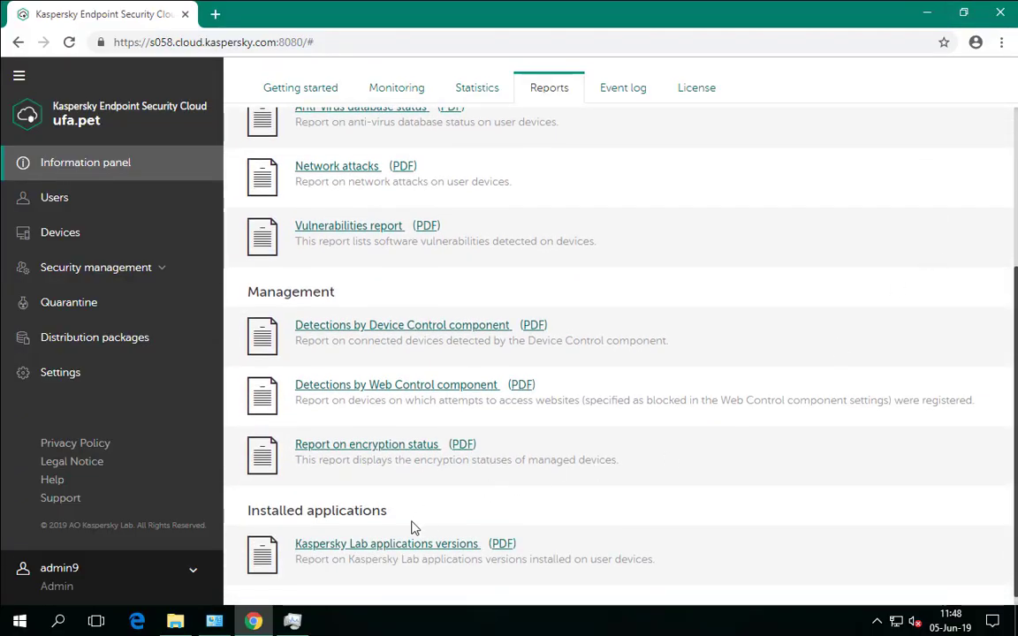
click(389, 546)
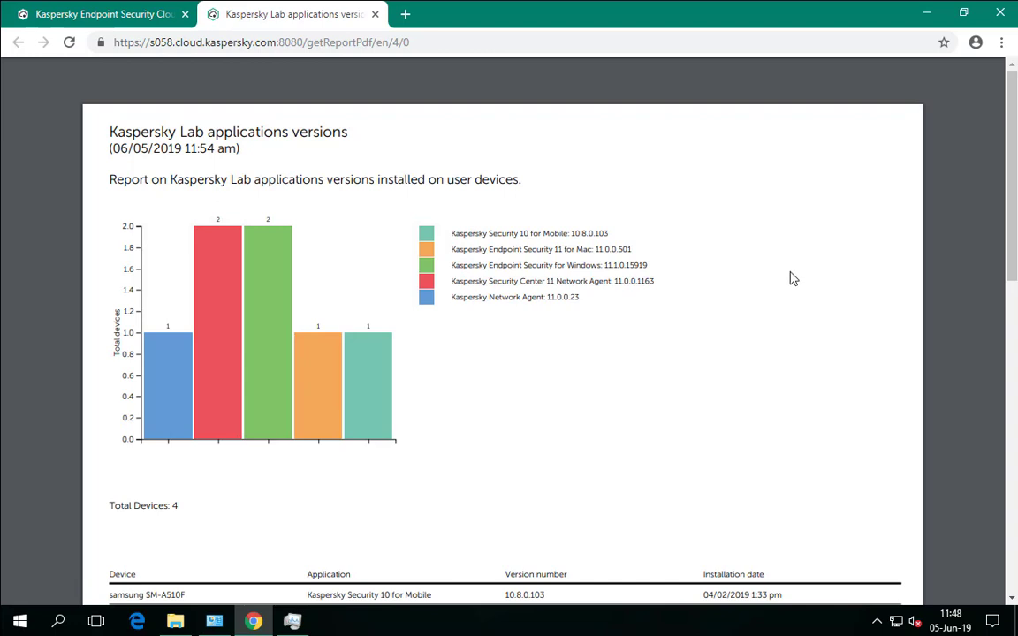
scroll(791, 279, down, 1)
scroll(791, 279, down, 1)
scroll(791, 279, down, 1)
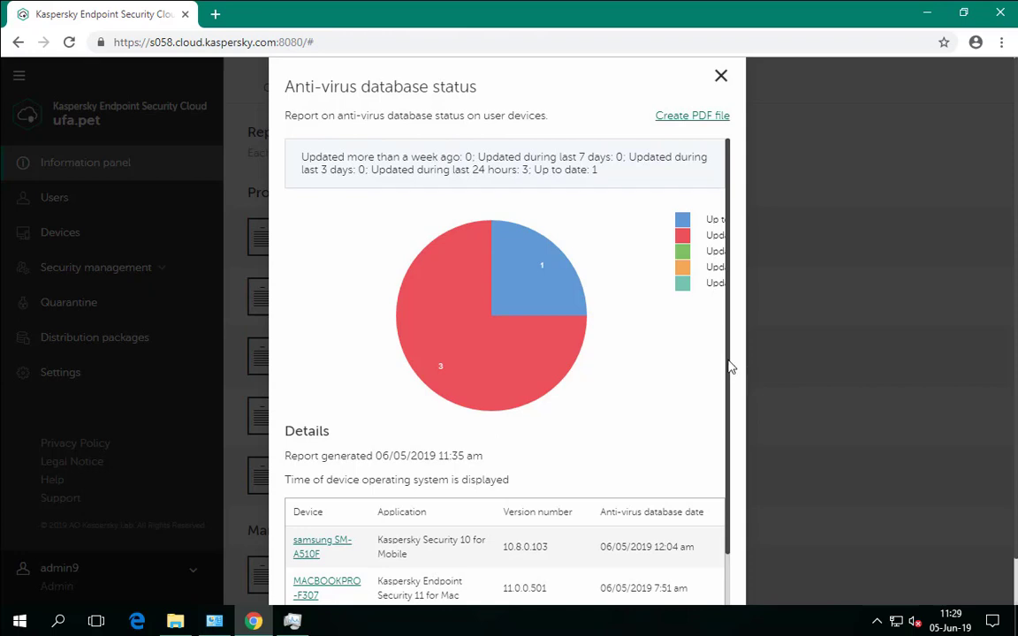
drag(726, 380, 727, 436)
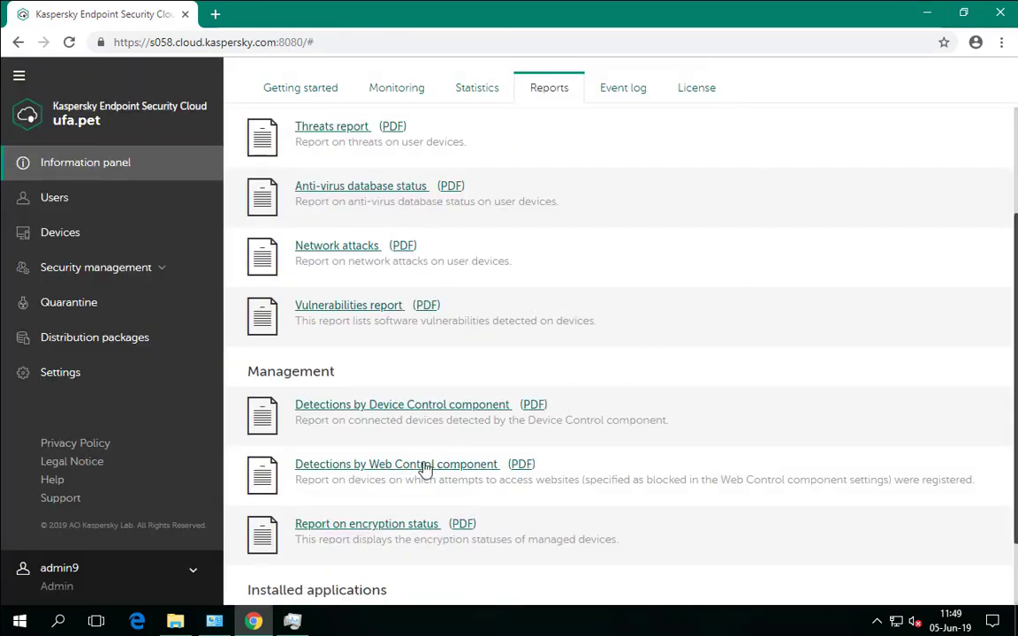
- Generate the Web Control detections report as a PDF, review the blocked sites, and close it
click(521, 465)
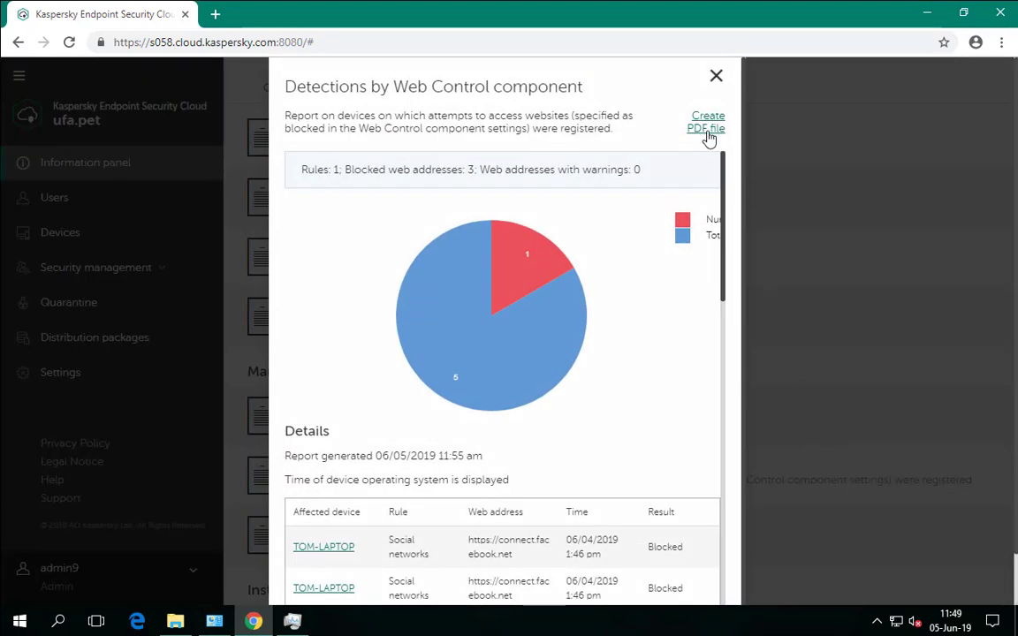
click(706, 128)
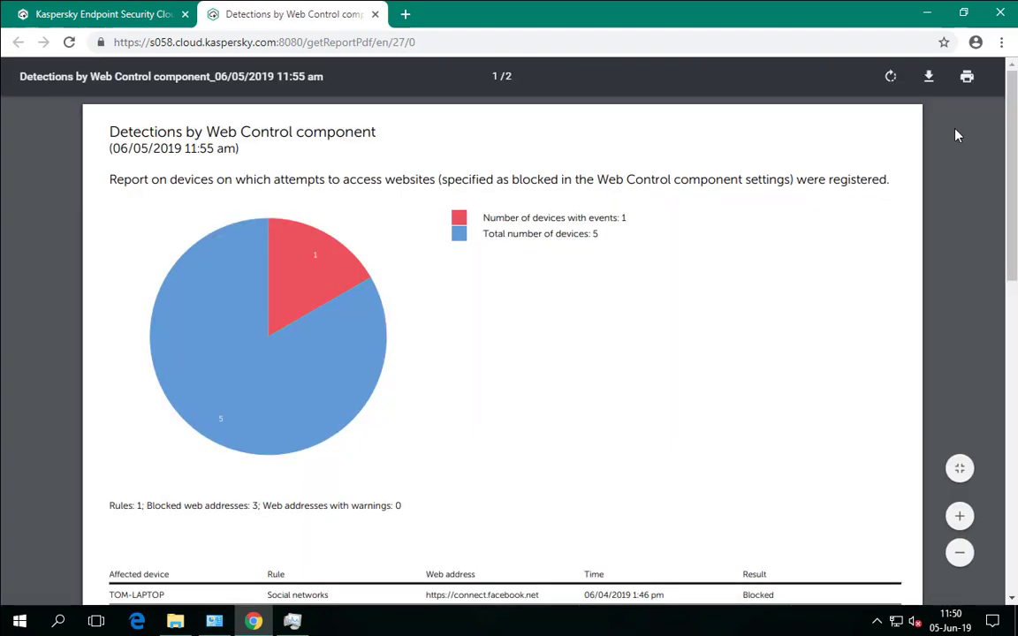
drag(1014, 133, 1014, 198)
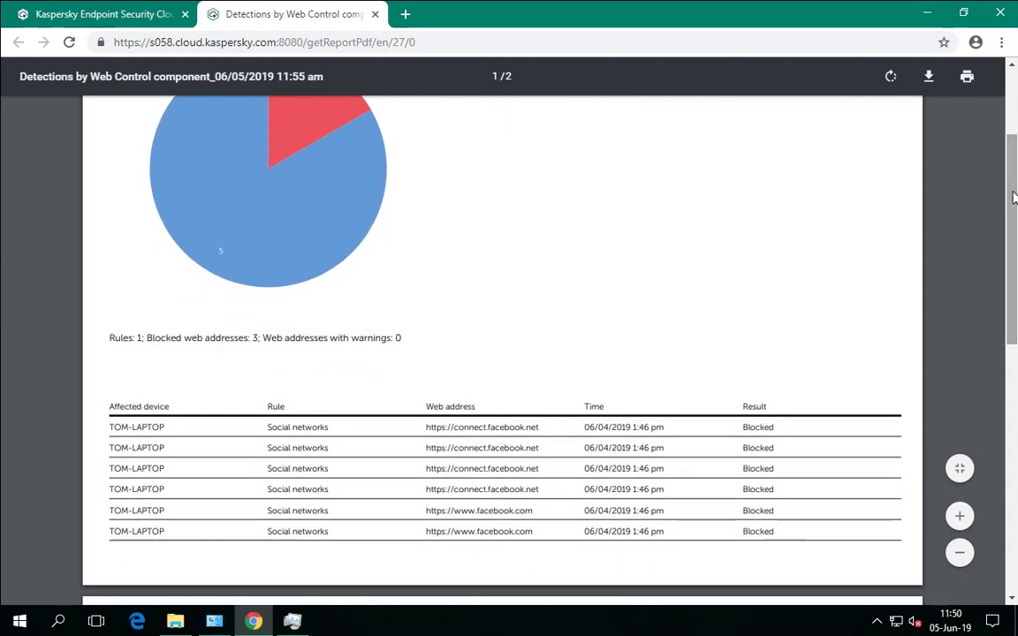
drag(1014, 198, 1013, 186)
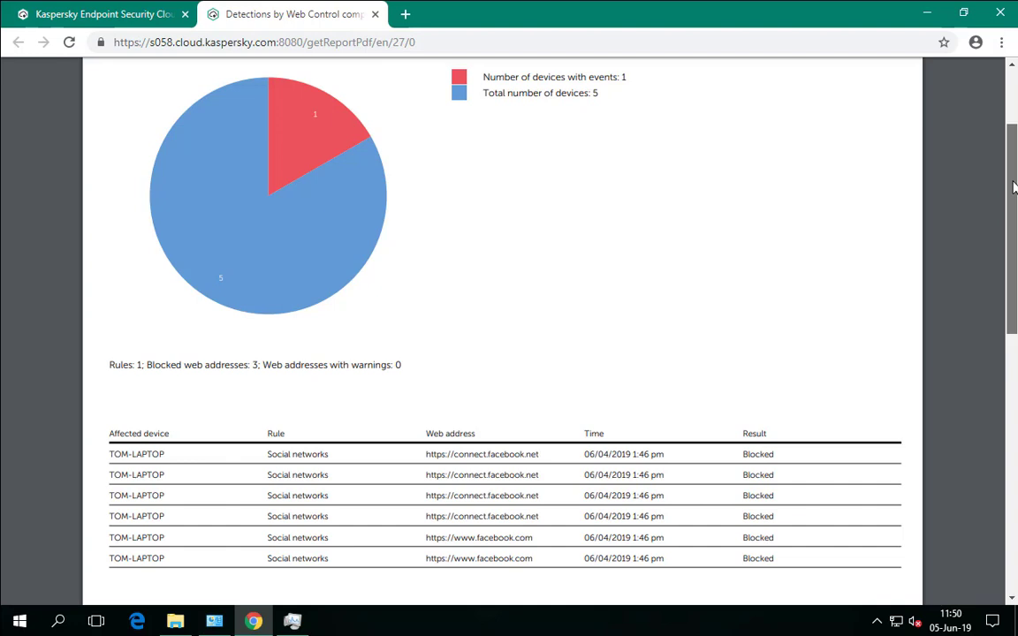
key(ctrl+w)
- Review the Threats report showing no threats or infected devices, then close it
click(352, 288)
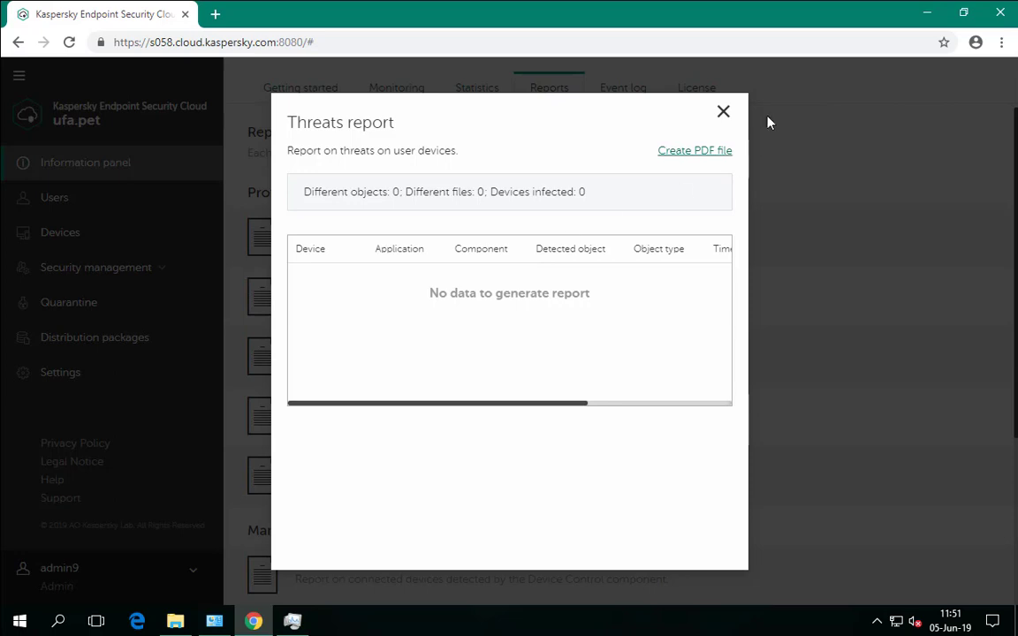
click(723, 112)
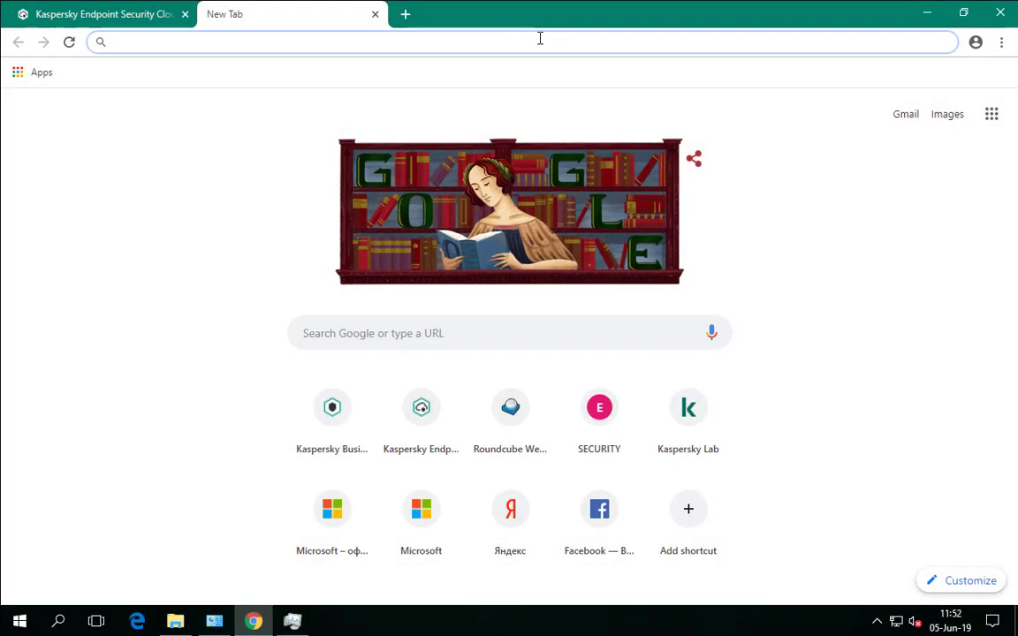
- Go to eicar.org's Anti Malware Testfile download page
text(ei)
key(Return)
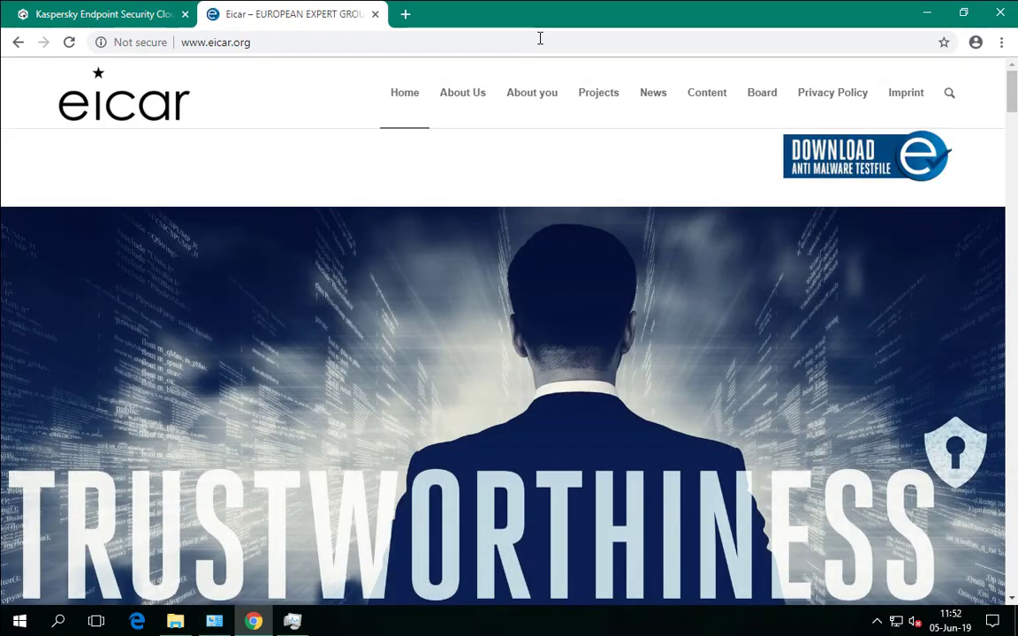
click(818, 156)
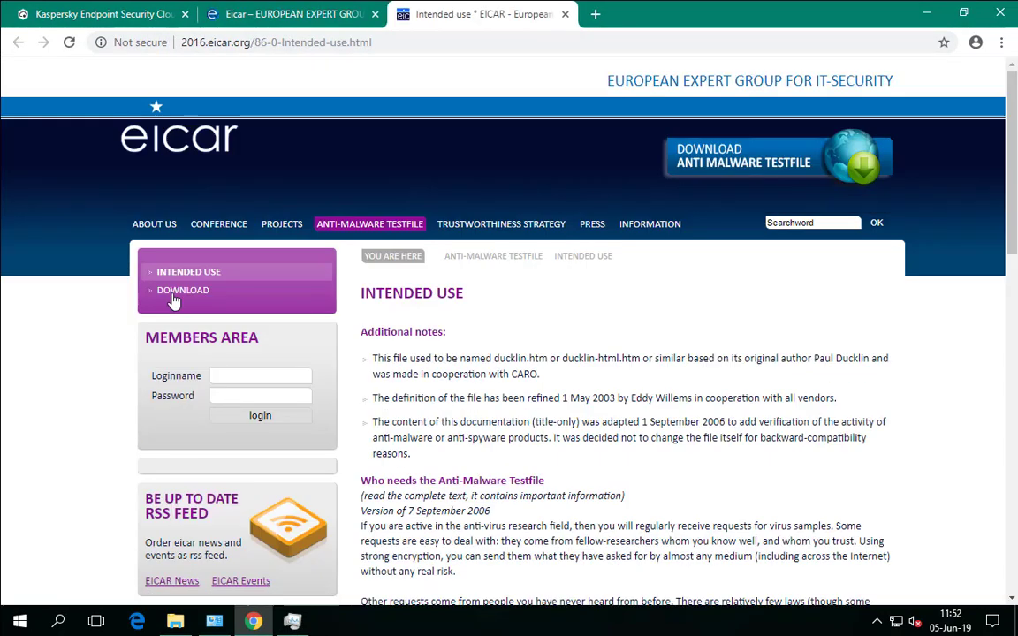
click(188, 290)
scroll(489, 315, down, 1)
scroll(489, 316, down, 1)
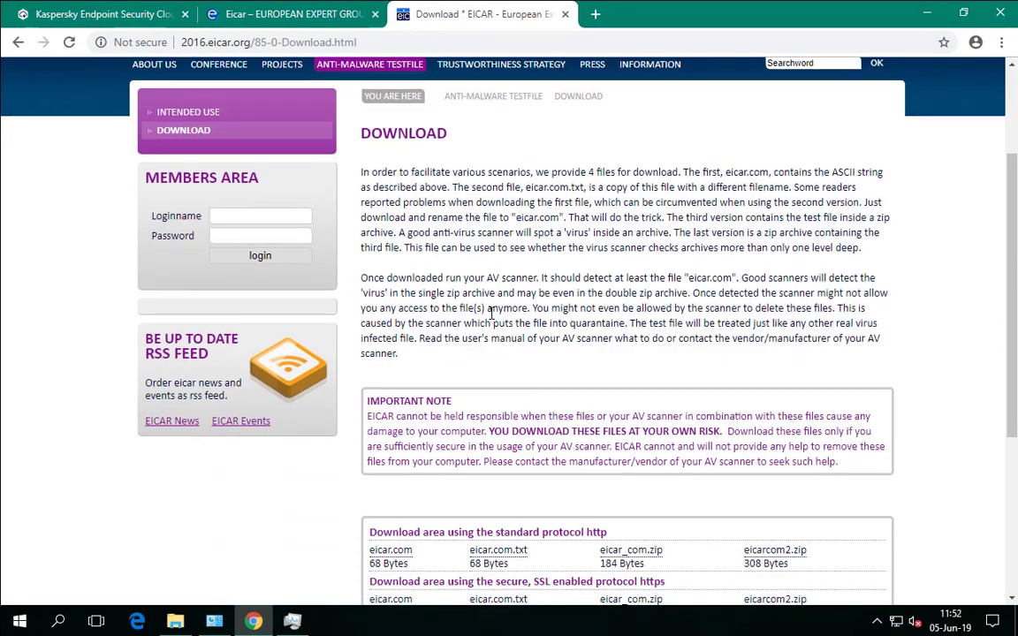
scroll(406, 386, down, 1)
- Download eicar.com over http, which is blocked, then over https instead
click(379, 474)
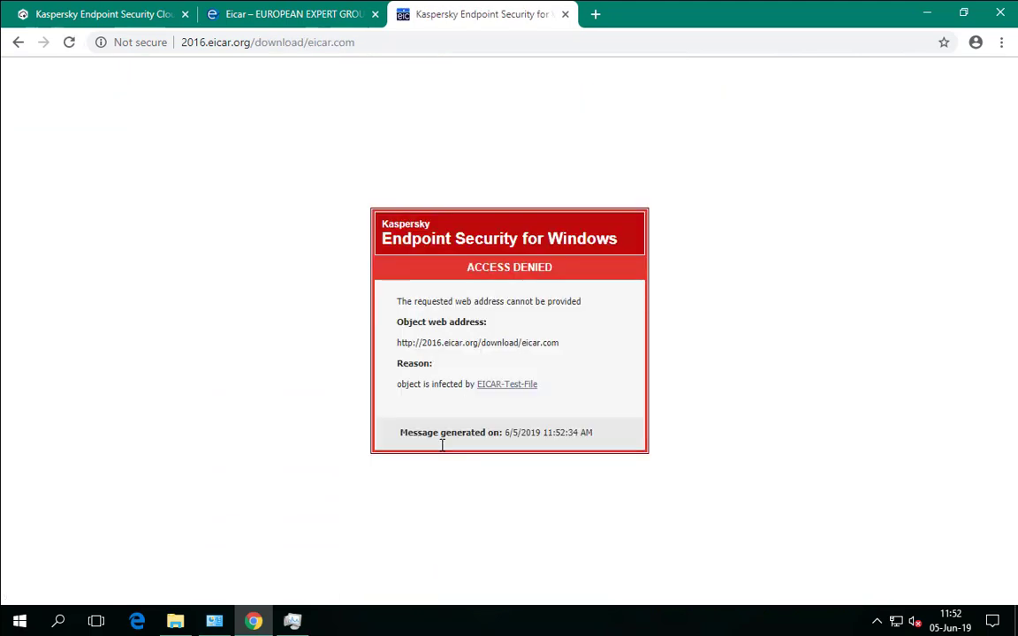
key(alt+Left)
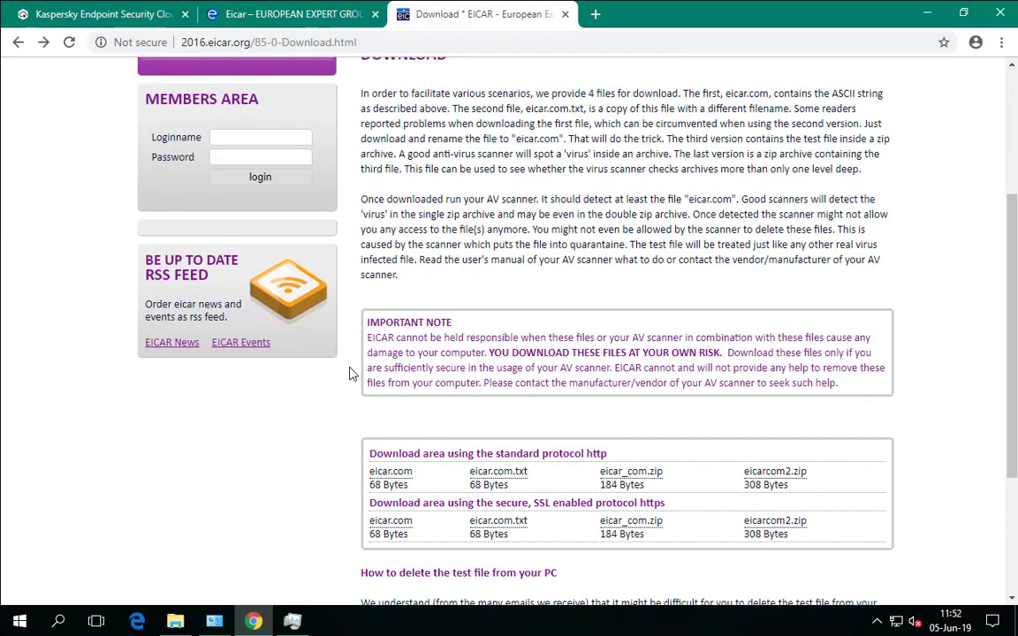
click(393, 522)
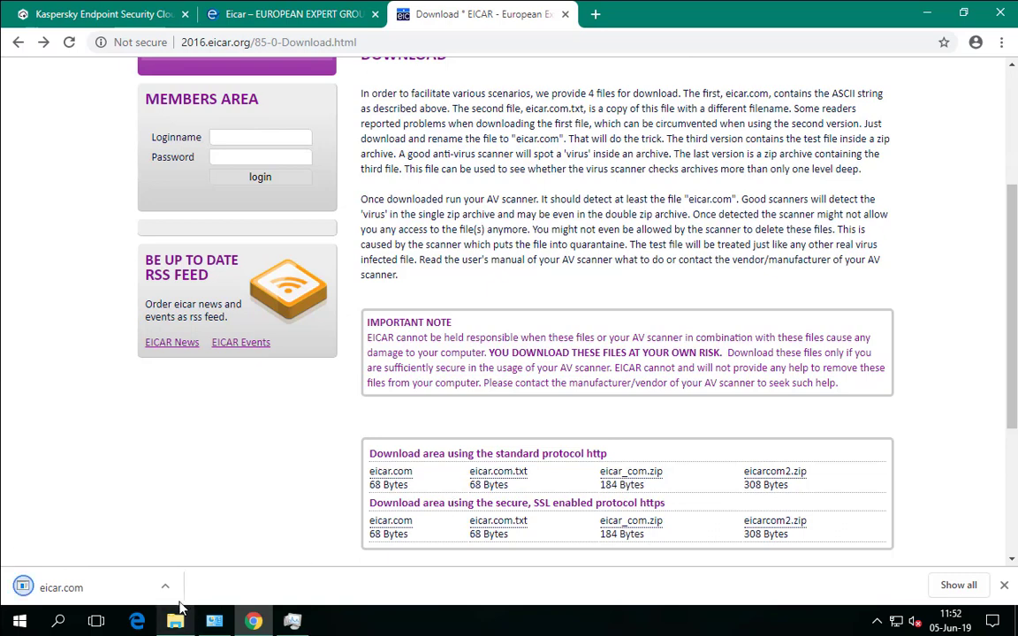
- Locate eicar.com in Downloads and try to run it, dismissing the file-in-use error
click(166, 587)
click(183, 534)
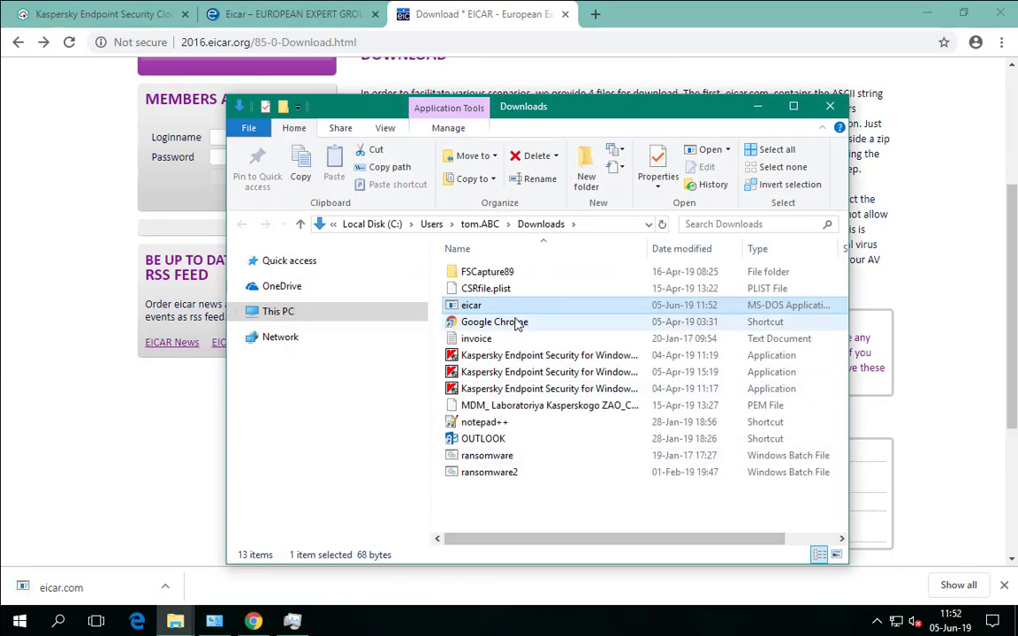
click(518, 321)
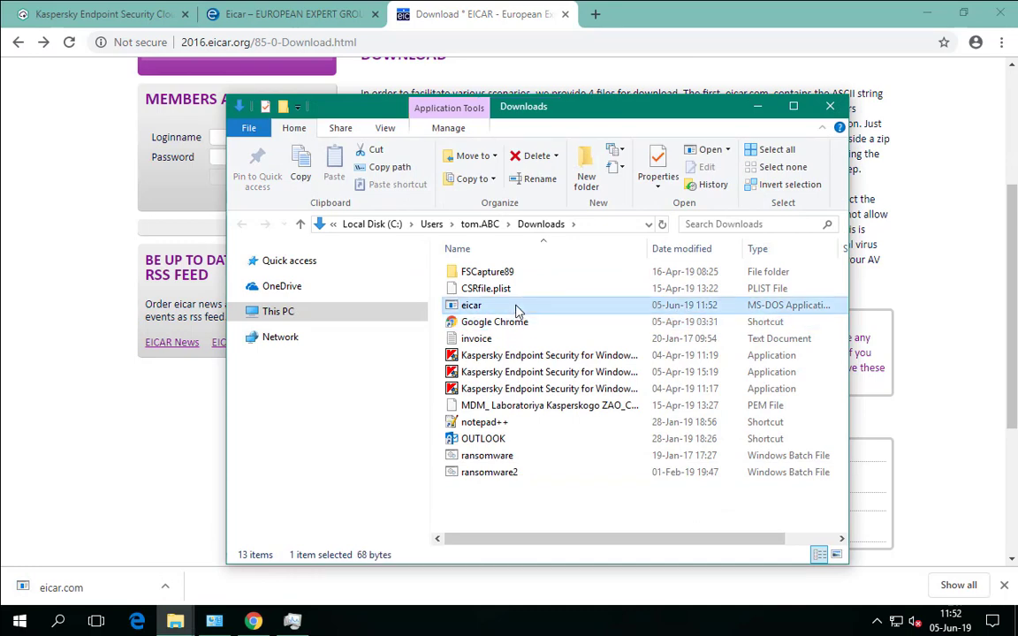
double_click(519, 309)
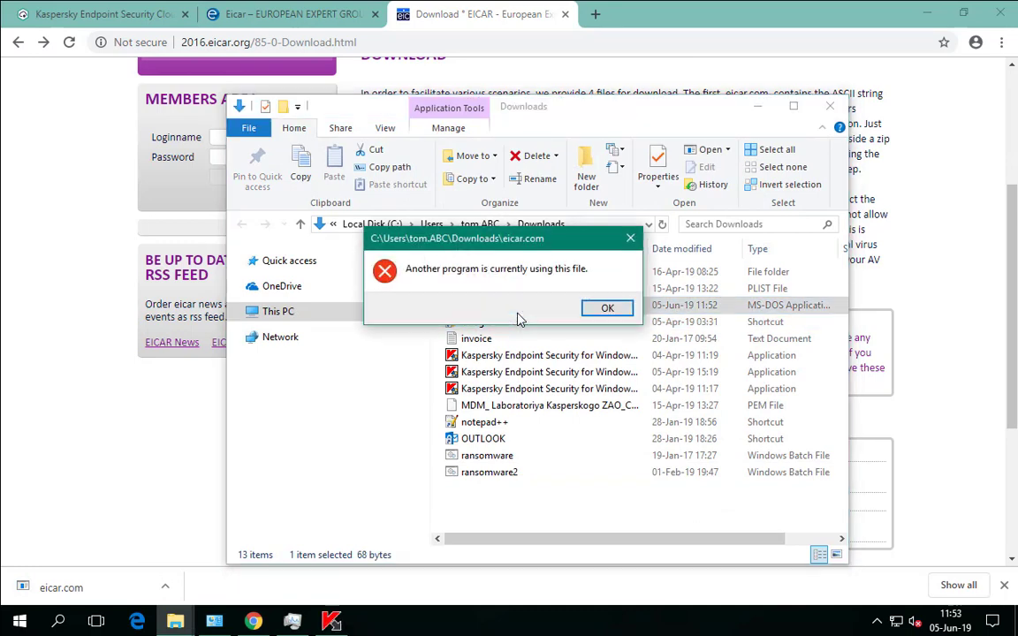
click(607, 308)
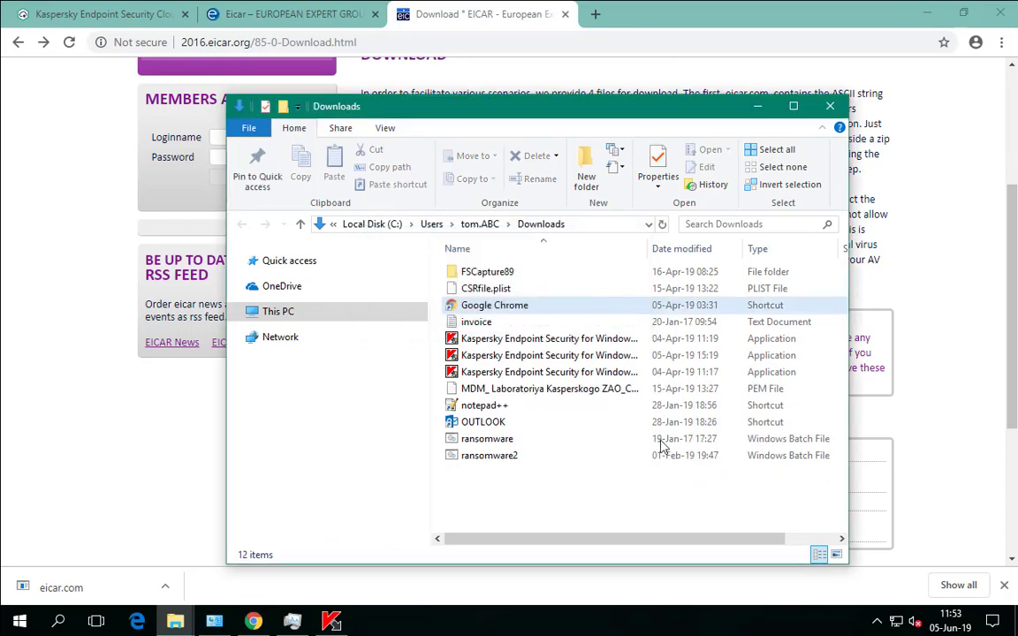
click(875, 623)
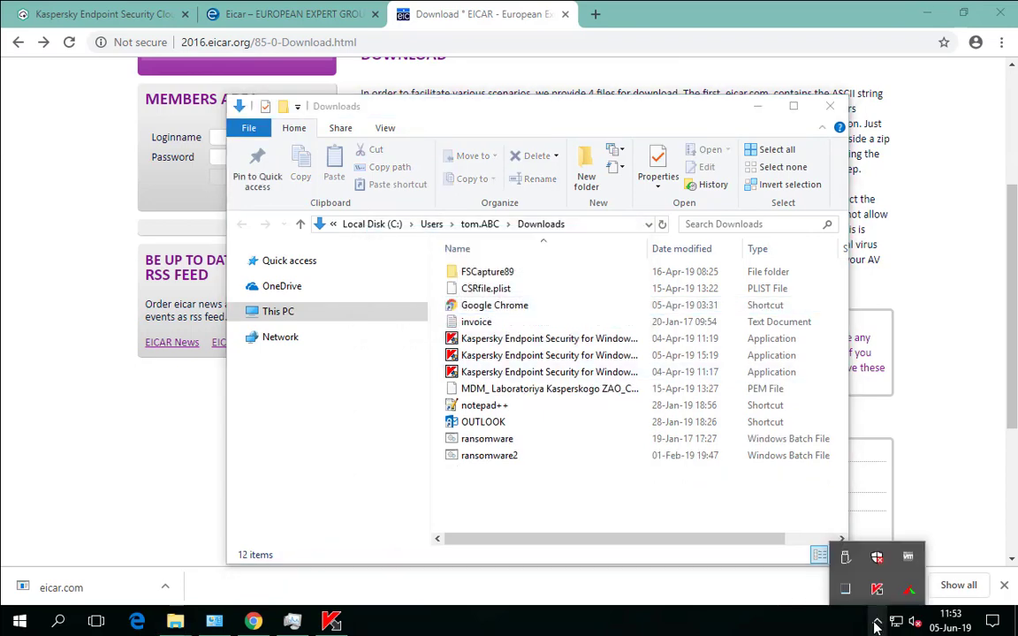
- Check the File Threat Protection Object deleted event for eicar.com, then close the reports
click(789, 532)
click(277, 471)
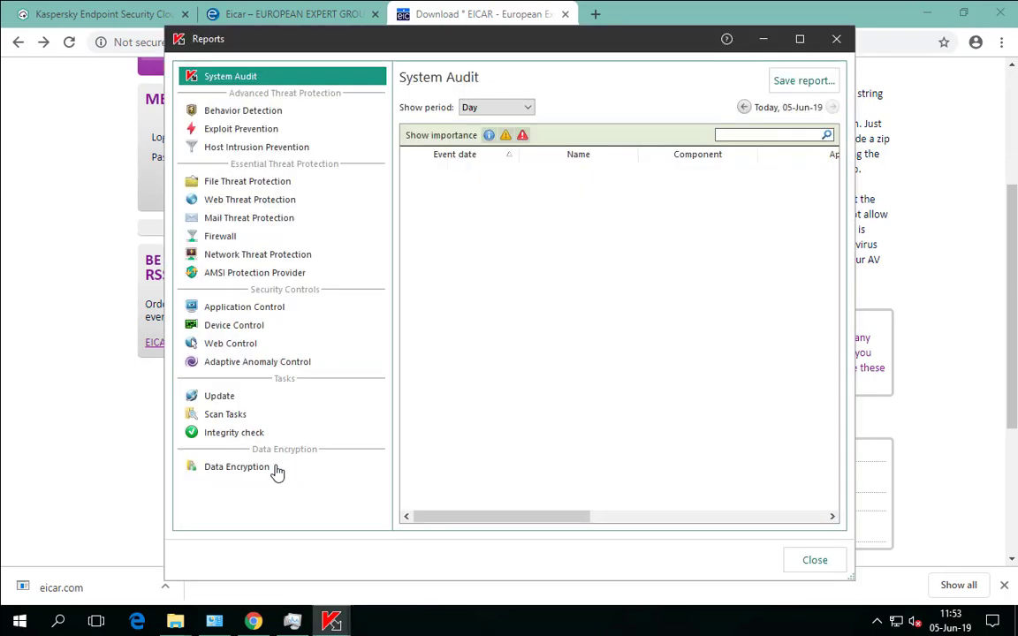
click(238, 182)
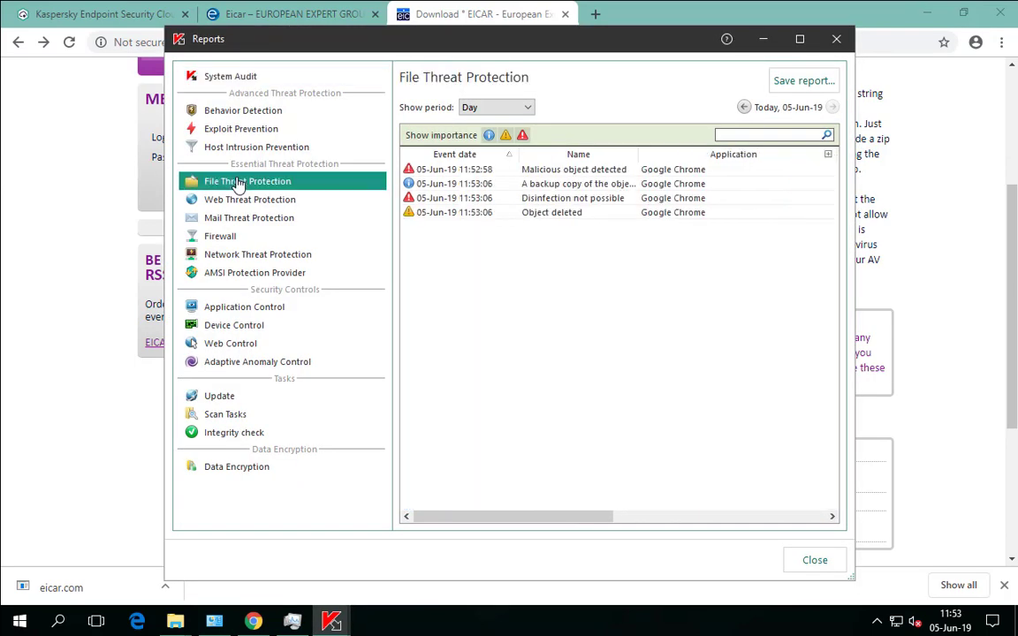
click(460, 214)
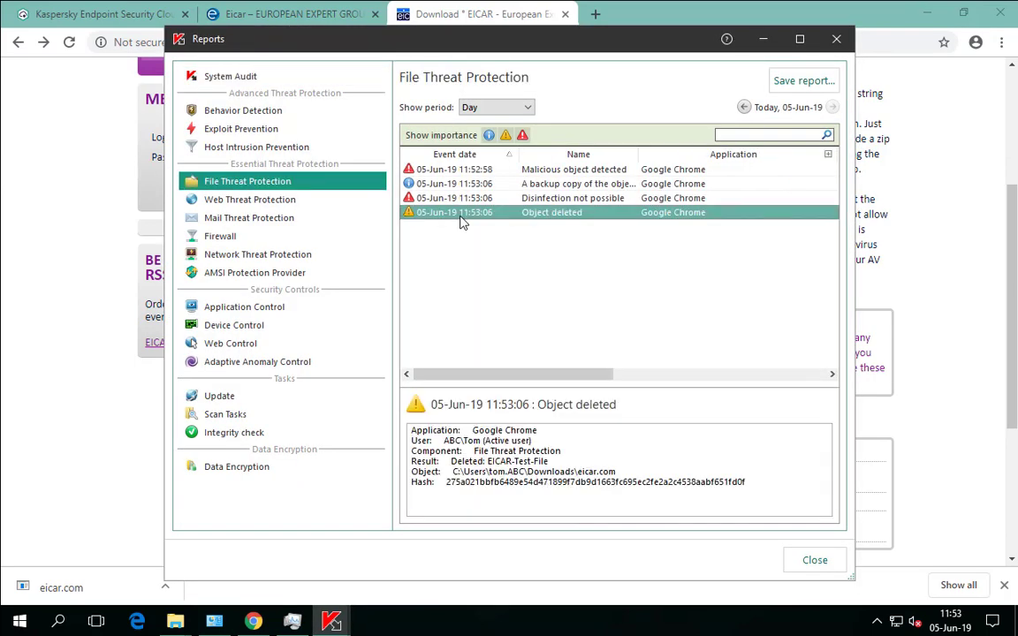
click(56, 370)
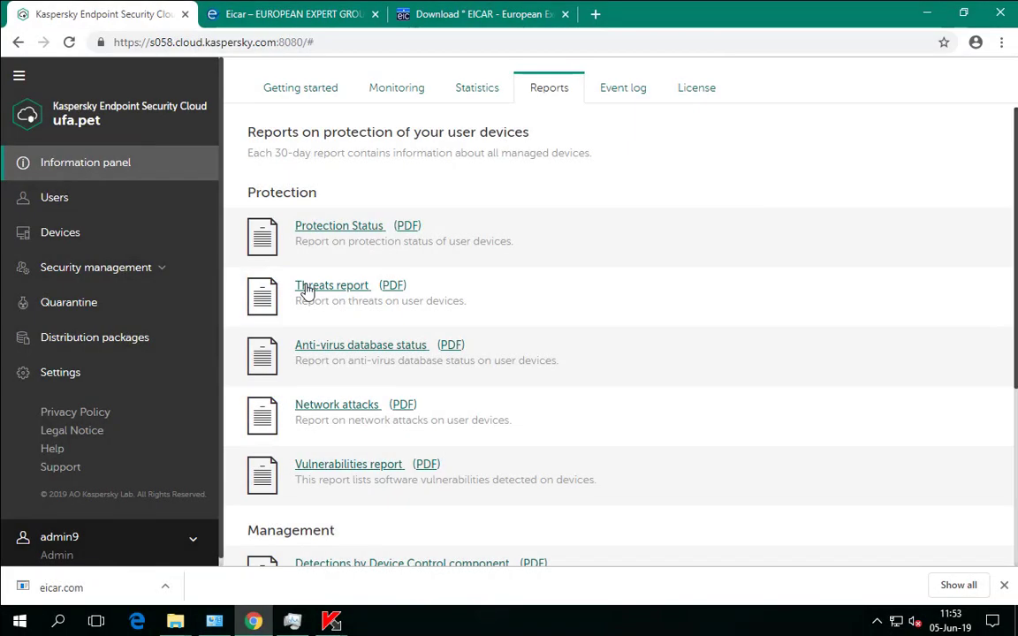
- Open the updated Threats report and scroll to the EICAR-Test-File detection details
click(304, 289)
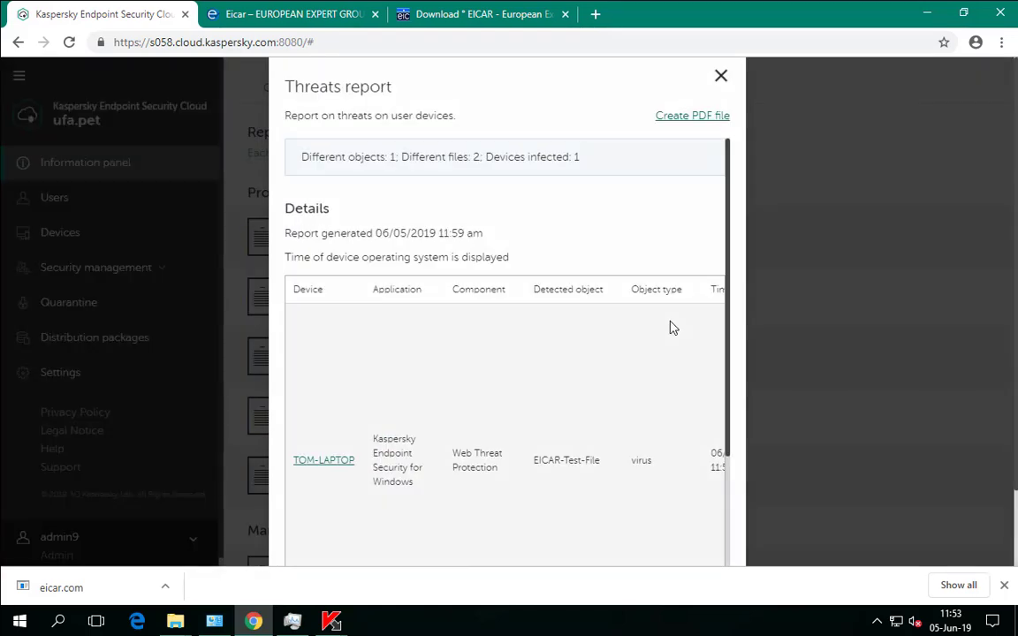
drag(727, 301, 725, 457)
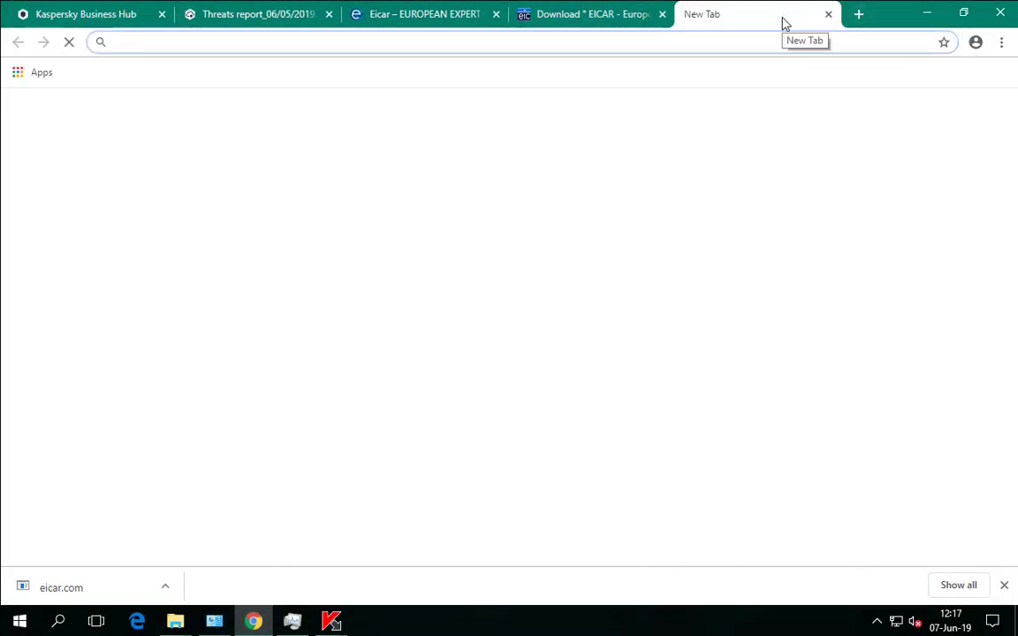
- Log in to Roundcube with the admin account and open the newest 'Critical: Malicious object detected' email
text(ufa.)
key(Return)
key(Tab)
text(•••••••••)
key(Return)
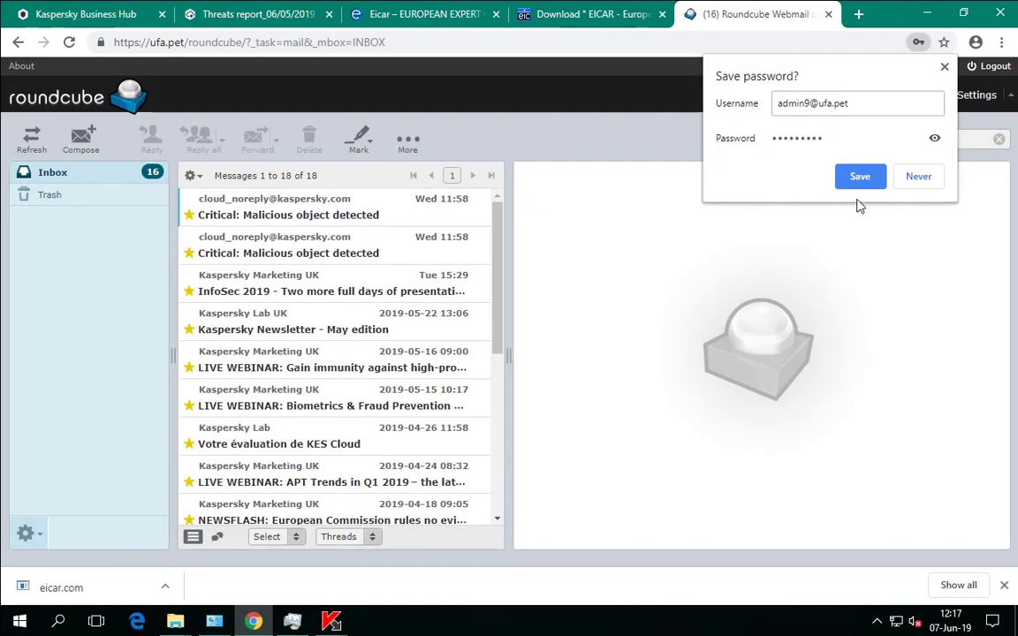
click(915, 178)
click(297, 221)
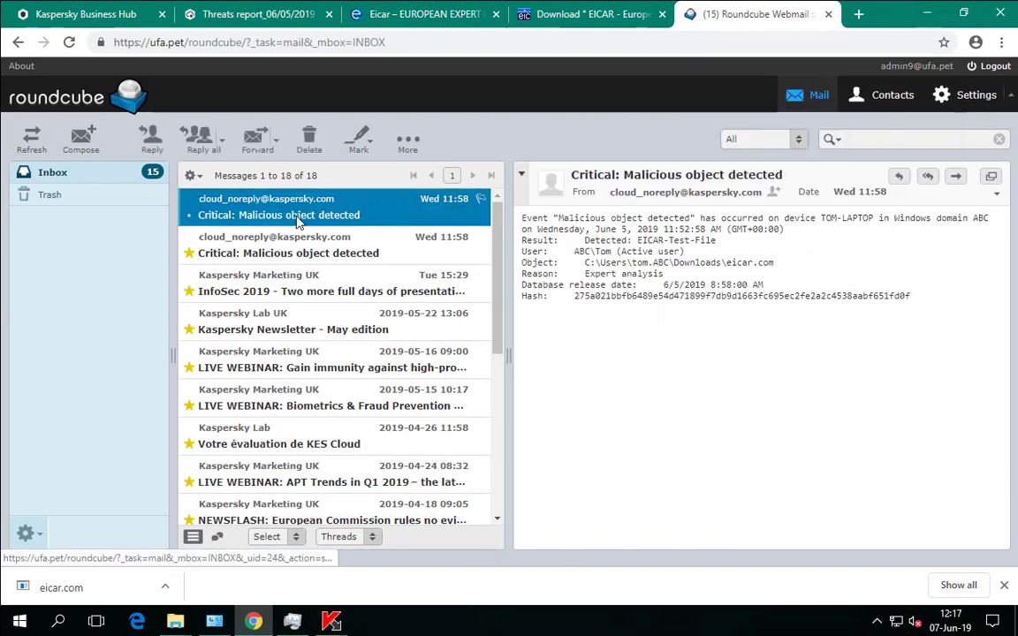